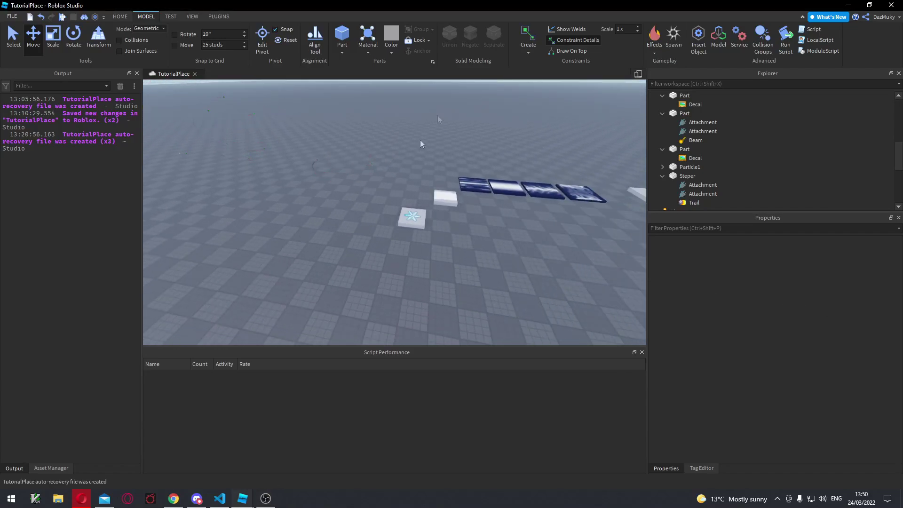
# - Turn off the constraint details display in the viewport
pyautogui.click(554, 40)
pyautogui.press('a')
pyautogui.scroll(3, 424, 143)
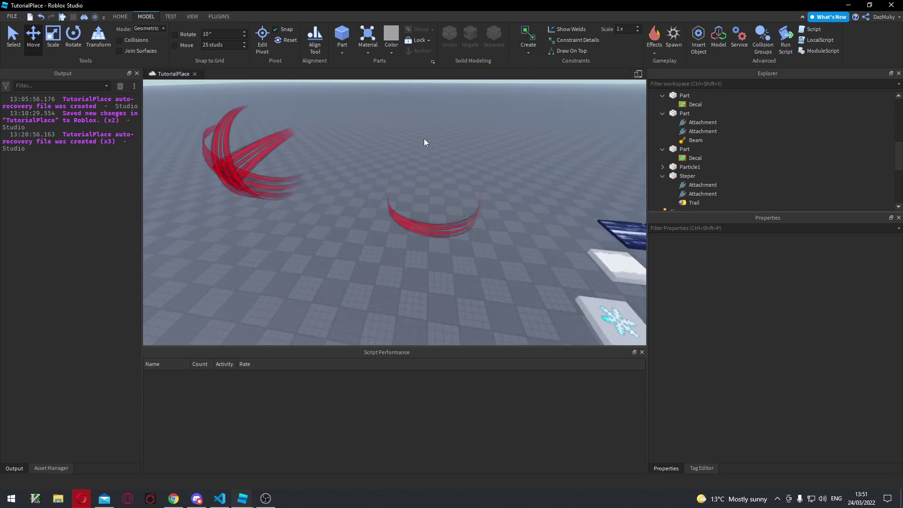
# - Examine the red claw slash effects from several angles and select their carrier parts
pyautogui.moveTo(192, 135); pyautogui.dragTo(490, 232)
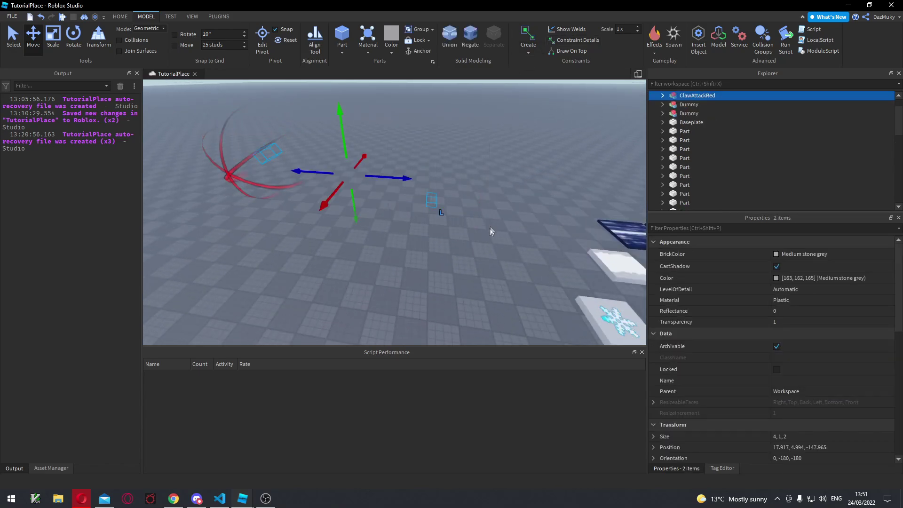
pyautogui.press('d')
pyautogui.press('s')
pyautogui.press('a')
pyautogui.press('w')
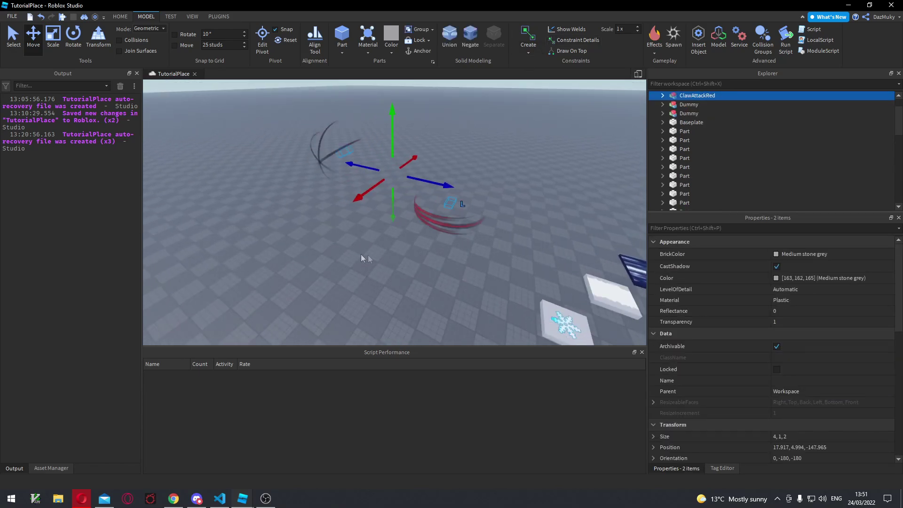
pyautogui.click(255, 195)
pyautogui.press('d')
pyautogui.press('a')
pyautogui.press('w')
pyautogui.press('d')
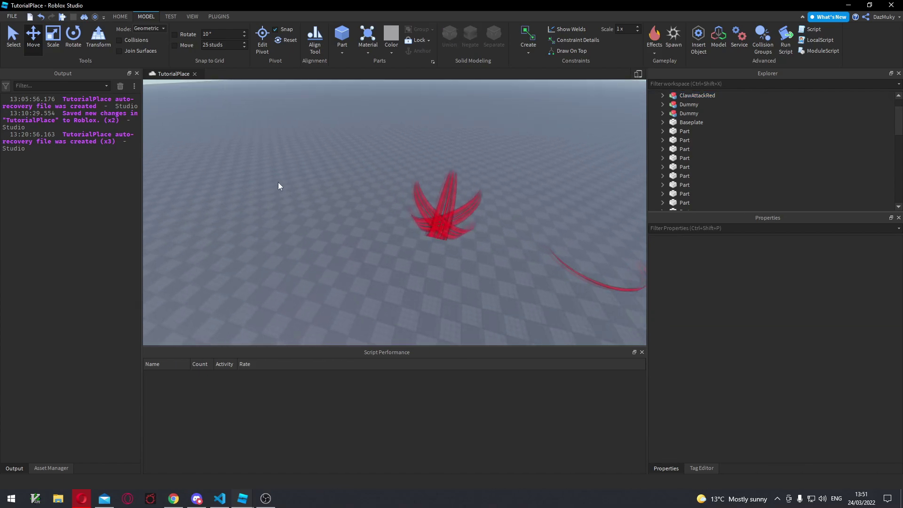
pyautogui.moveTo(287, 135); pyautogui.dragTo(423, 252)
pyautogui.moveTo(368, 244); pyautogui.dragTo(365, 278)
pyautogui.press('d')
pyautogui.press('s')
pyautogui.moveTo(285, 138); pyautogui.dragTo(476, 258)
pyautogui.press('d')
pyautogui.press('s')
pyautogui.press('q')
pyautogui.press('a')
# - Look over the snowflake part and the neighbouring blue textured decal parts in the scene
pyautogui.moveTo(272, 181); pyautogui.dragTo(444, 271)
pyautogui.press('a')
pyautogui.press('w')
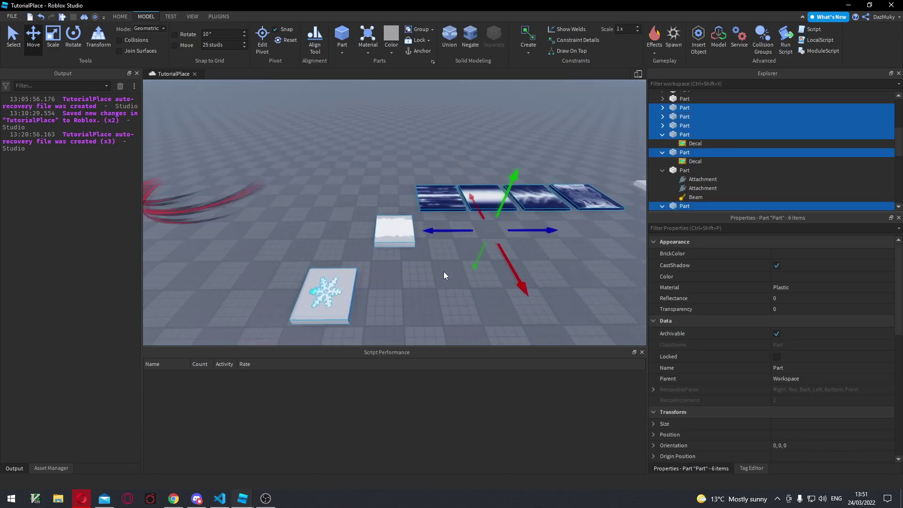
pyautogui.click(444, 272)
pyautogui.press('s')
pyautogui.moveTo(499, 271); pyautogui.dragTo(484, 265, button='right')
pyautogui.press('s')
pyautogui.press('q')
pyautogui.press('a')
# - Collapse the expanded parts in the workspace hierarchy
pyautogui.click(662, 136)
pyautogui.click(662, 145)
pyautogui.click(662, 153)
pyautogui.click(662, 163)
pyautogui.scroll(10, 892, 167)
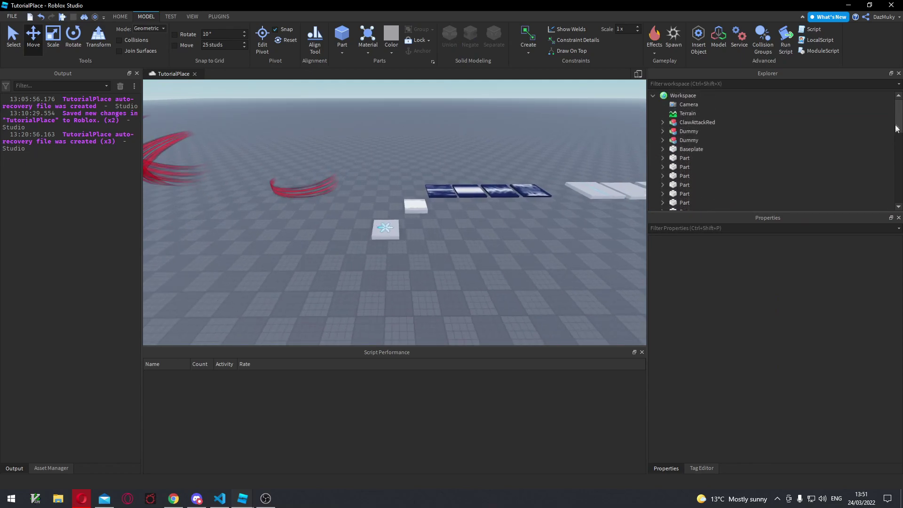
# - Insert a new Part into the Workspace
pyautogui.click(679, 94)
pyautogui.click(711, 96)
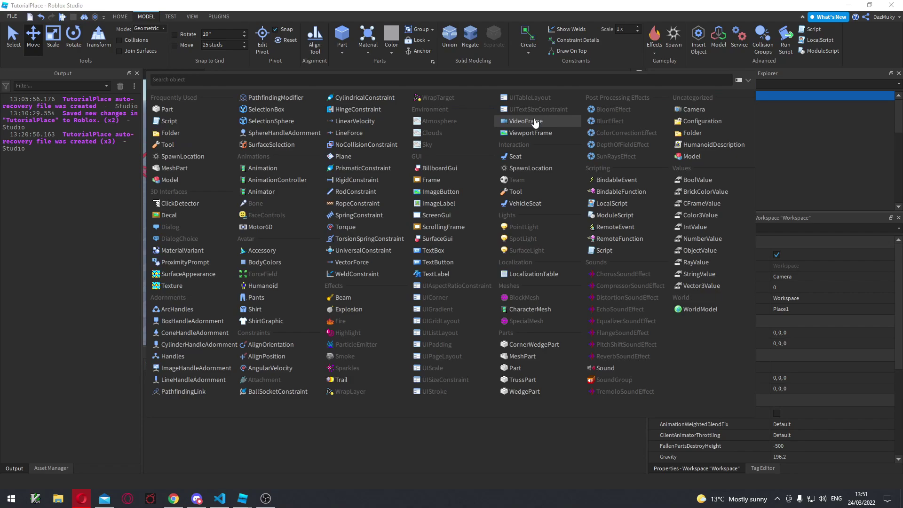
pyautogui.write('part')
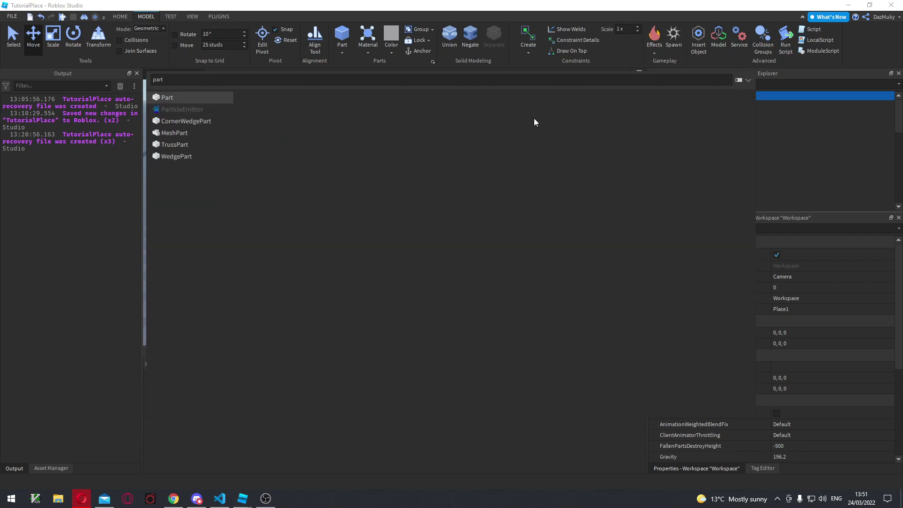
pyautogui.press('Return')
# - Move the new part into the open space beside the snowflake part, at about -20.1, 12.8, -126
pyautogui.moveTo(394, 240); pyautogui.dragTo(375, 300)
pyautogui.moveTo(440, 329); pyautogui.dragTo(401, 257, button='right')
pyautogui.moveTo(400, 258); pyautogui.dragTo(295, 211)
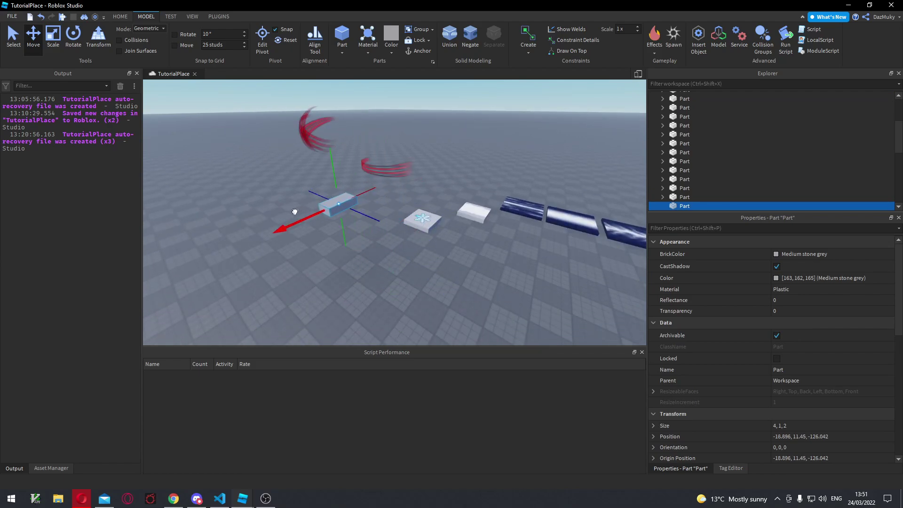
pyautogui.moveTo(332, 180); pyautogui.dragTo(328, 169)
pyautogui.press('a')
pyautogui.moveTo(337, 218); pyautogui.dragTo(332, 223, button='right')
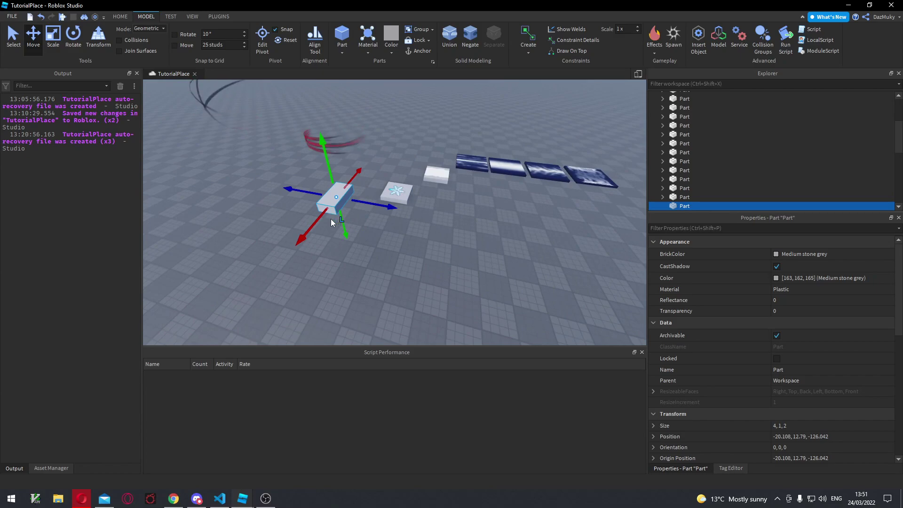
# - Collapse the Steper object and insert a Beam into the new part
pyautogui.scroll(-2, 681, 182)
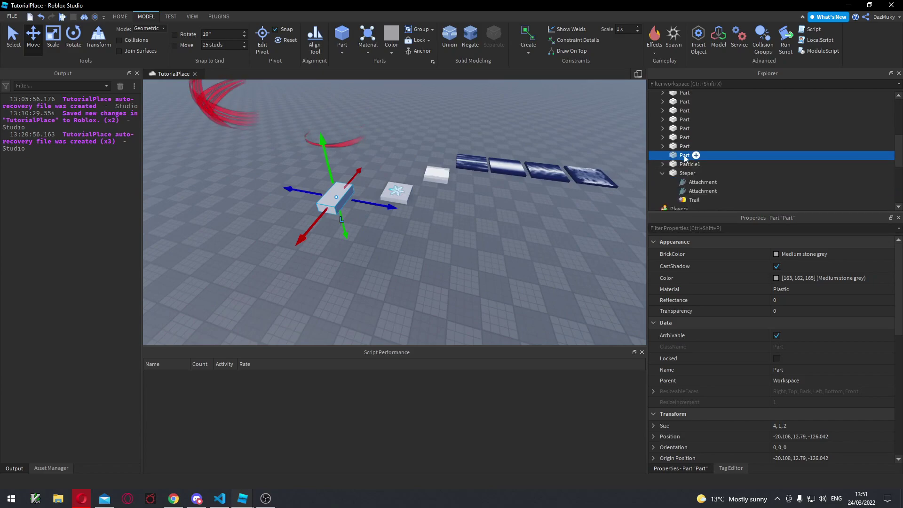
pyautogui.click(662, 173)
pyautogui.click(683, 146)
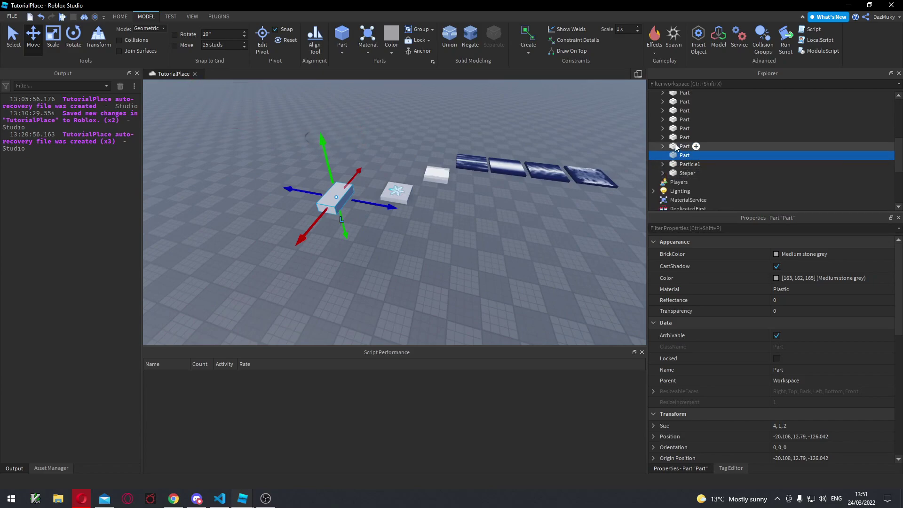
pyautogui.click(692, 155)
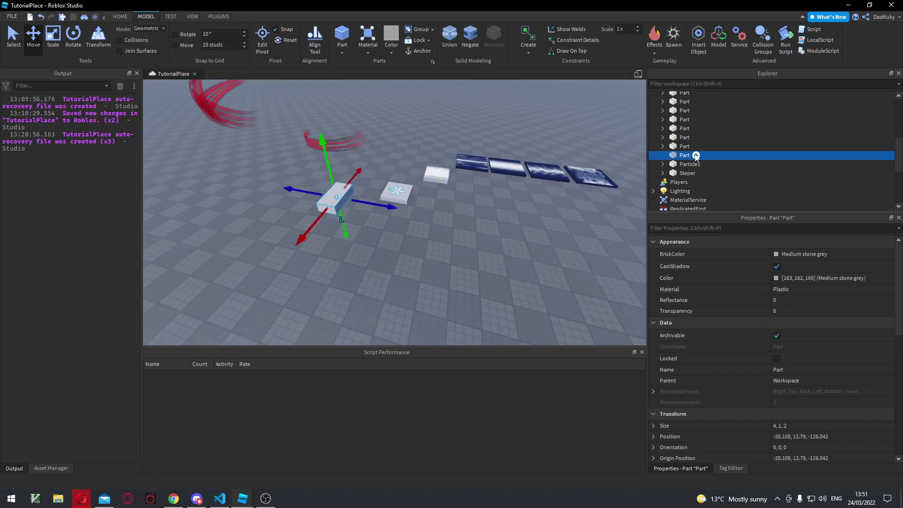
pyautogui.click(694, 155)
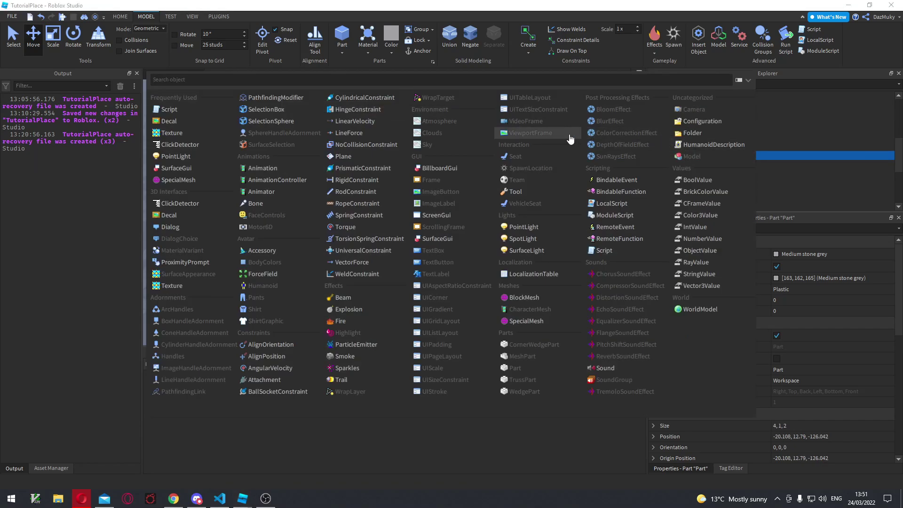
pyautogui.write('beam')
pyautogui.press('Return')
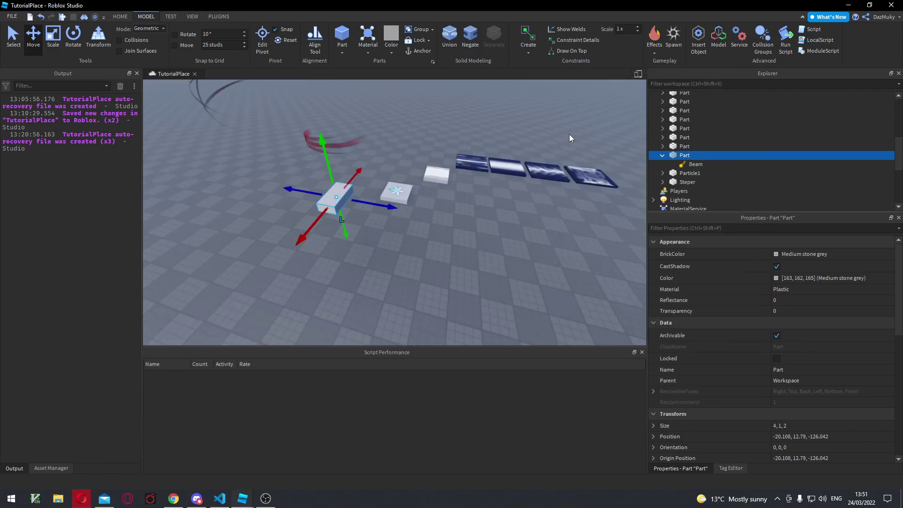
# - Examine the new Beam's appearance and shape properties, including Attachment0, and look over the sample parts in the scene
pyautogui.click(696, 164)
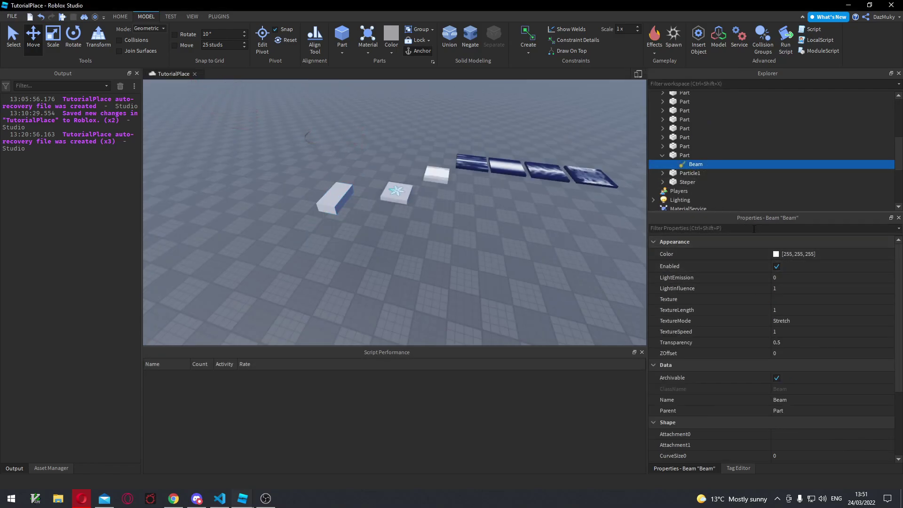
pyautogui.scroll(-1, 898, 276)
pyautogui.scroll(-5, 898, 276)
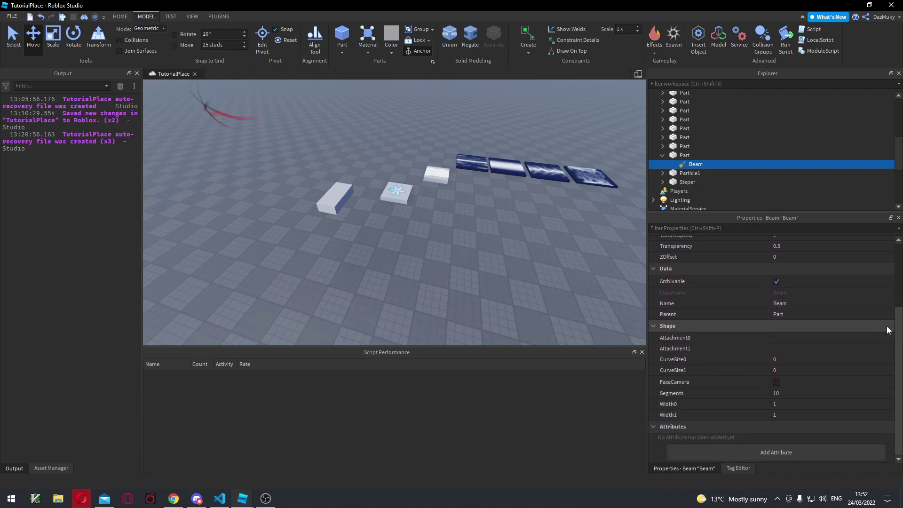
pyautogui.moveTo(504, 234); pyautogui.dragTo(506, 234, button='right')
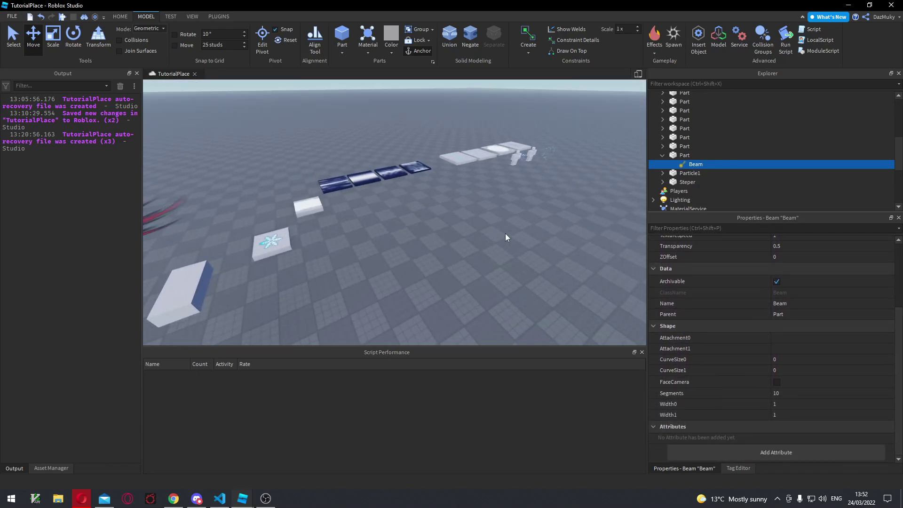
pyautogui.moveTo(566, 128); pyautogui.dragTo(457, 183)
pyautogui.click(469, 218)
pyautogui.moveTo(470, 219); pyautogui.dragTo(470, 219, button='right')
pyautogui.click(280, 229)
pyautogui.click(696, 197)
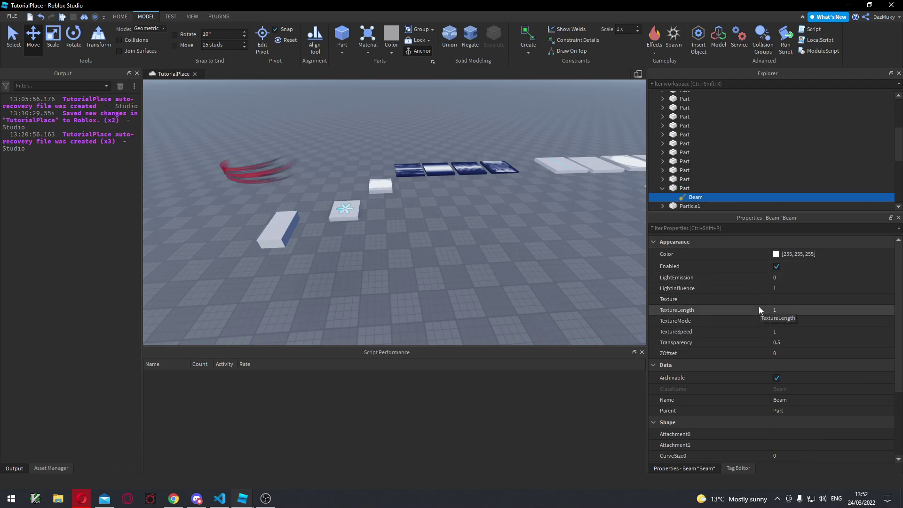
pyautogui.scroll(-5, 881, 379)
pyautogui.scroll(5, 882, 291)
pyautogui.scroll(-3, 727, 322)
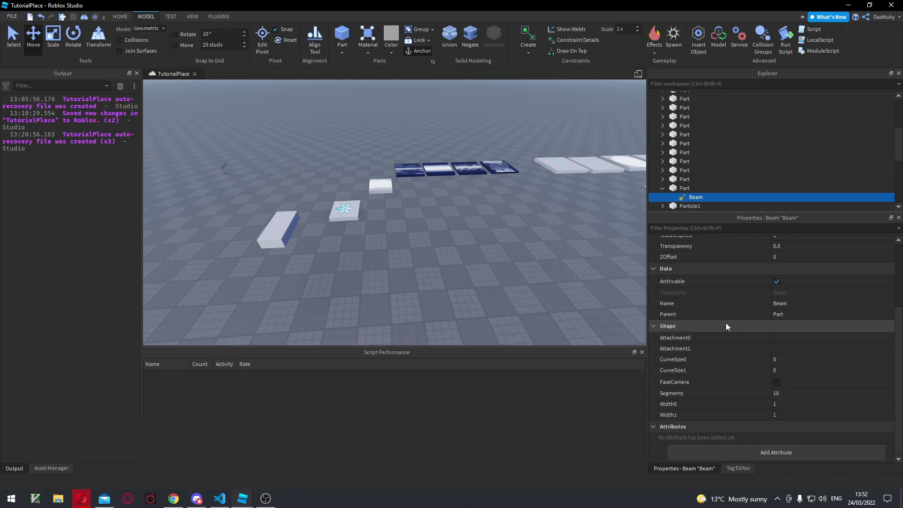
pyautogui.click(687, 340)
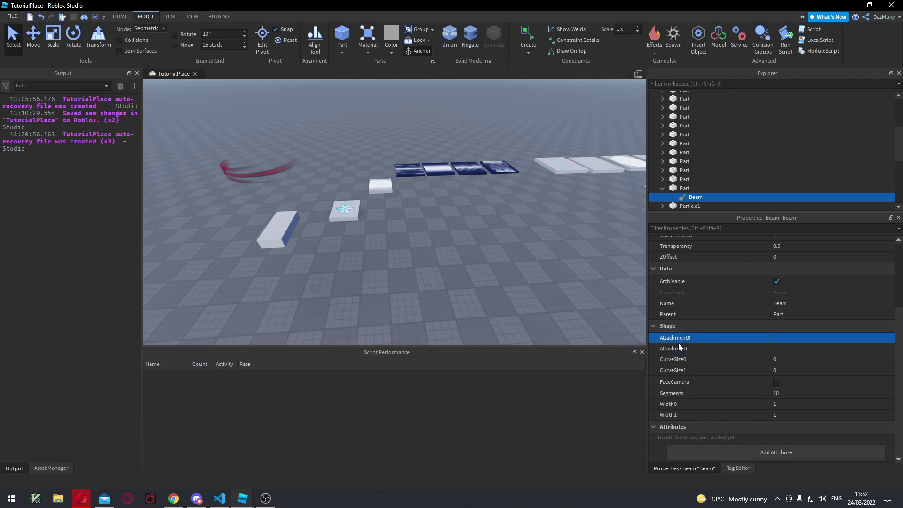
# - Insert an Attachment into the part that holds the Beam and select it
pyautogui.click(696, 188)
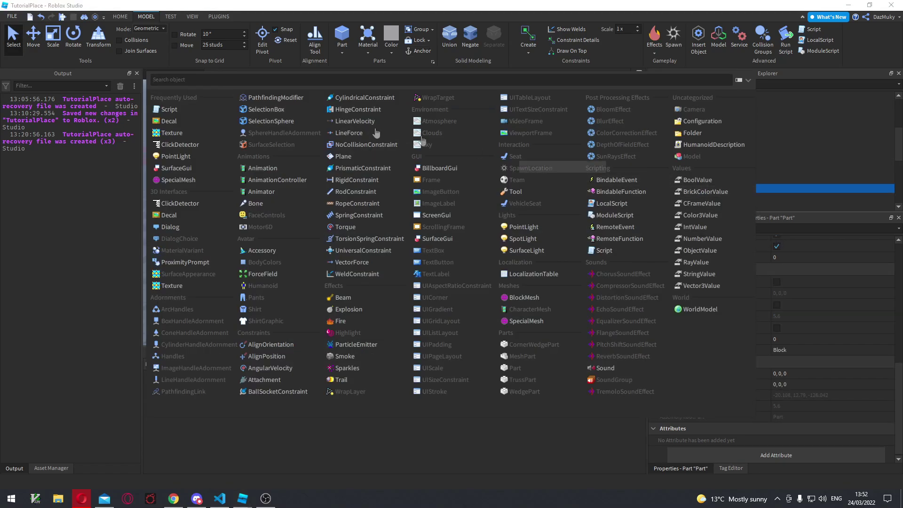
pyautogui.write('at')
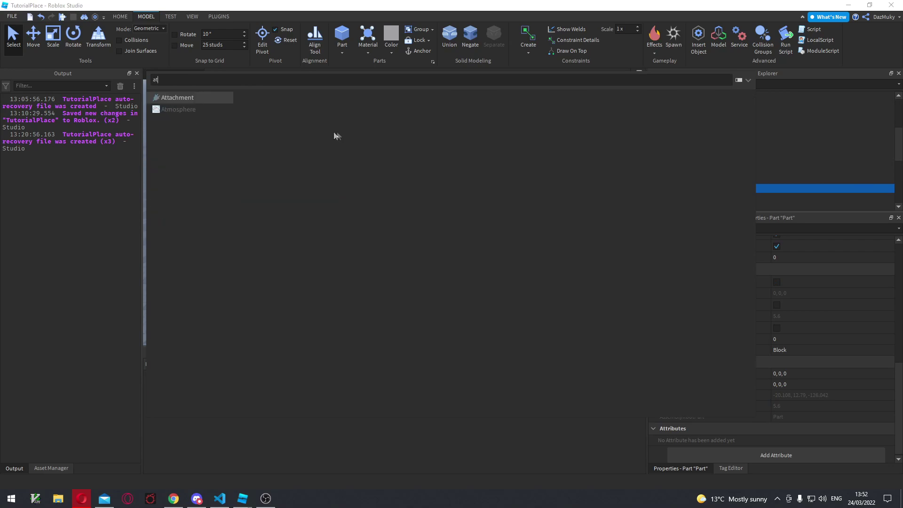
pyautogui.click(190, 99)
pyautogui.click(667, 197)
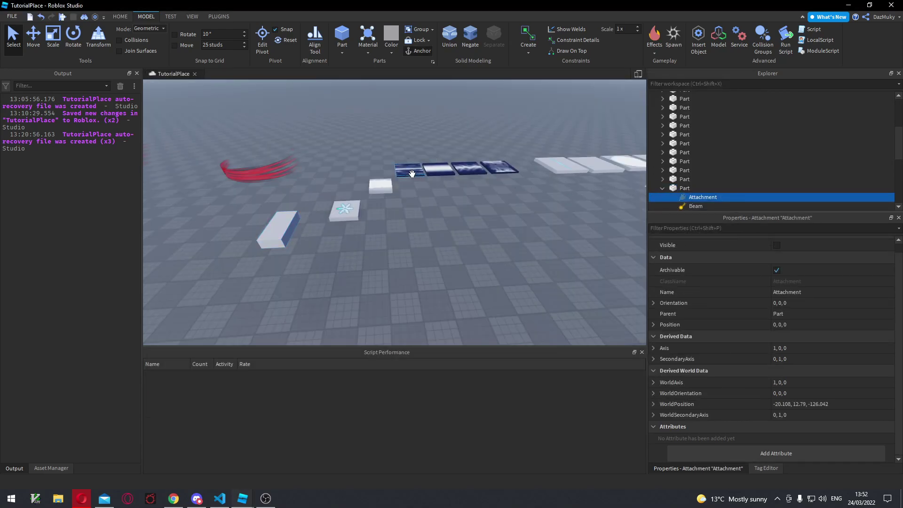
# - Turn on the constraint details display for the selected attachment
pyautogui.moveTo(446, 188); pyautogui.dragTo(474, 242, button='right')
pyautogui.moveTo(685, 202)
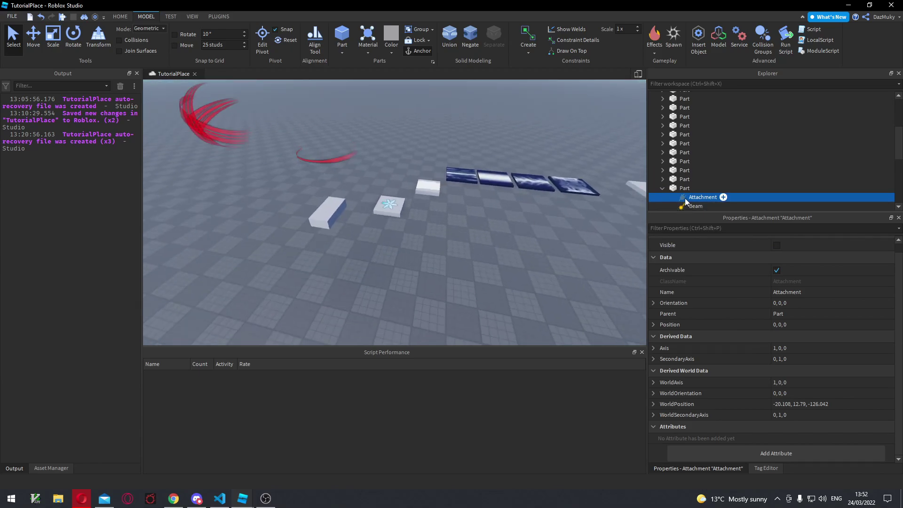
pyautogui.moveTo(352, 219); pyautogui.dragTo(348, 192, button='right')
pyautogui.moveTo(340, 252); pyautogui.dragTo(332, 260, button='right')
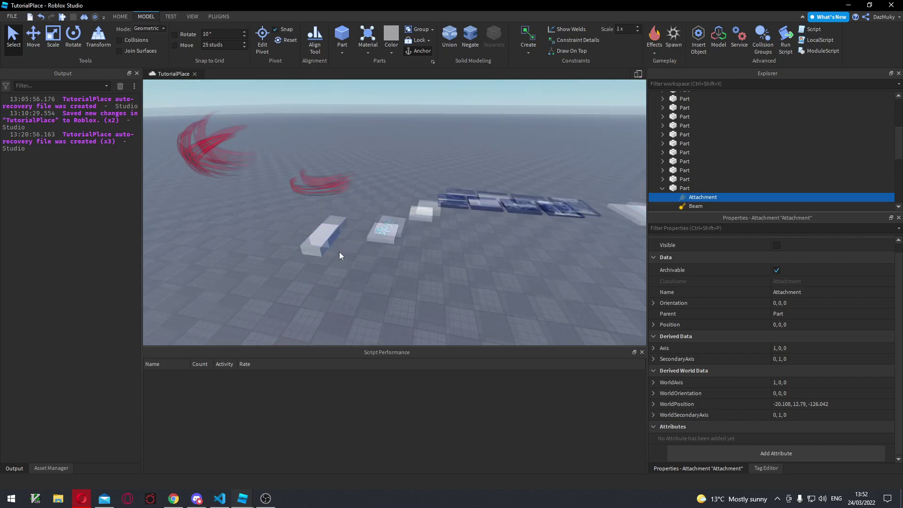
pyautogui.scroll(5, 340, 252)
pyautogui.scroll(-8, 339, 252)
pyautogui.scroll(3, 407, 240)
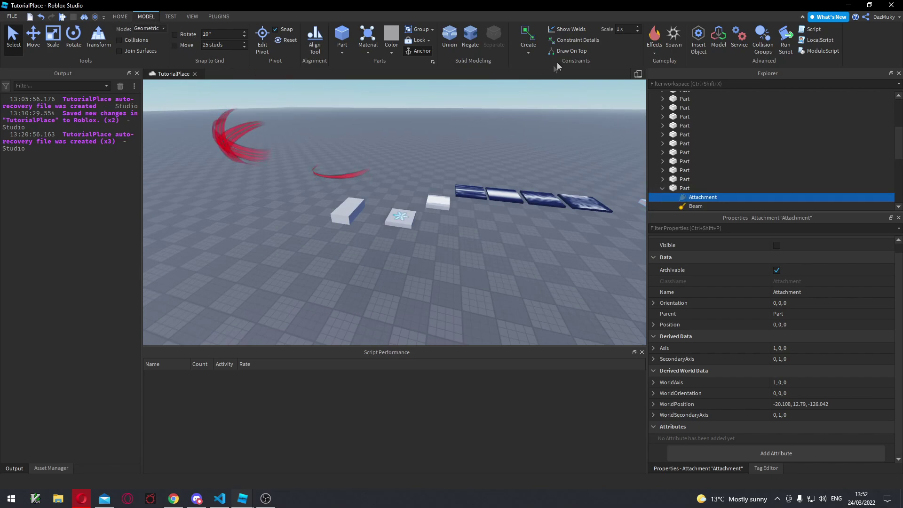
pyautogui.click(580, 41)
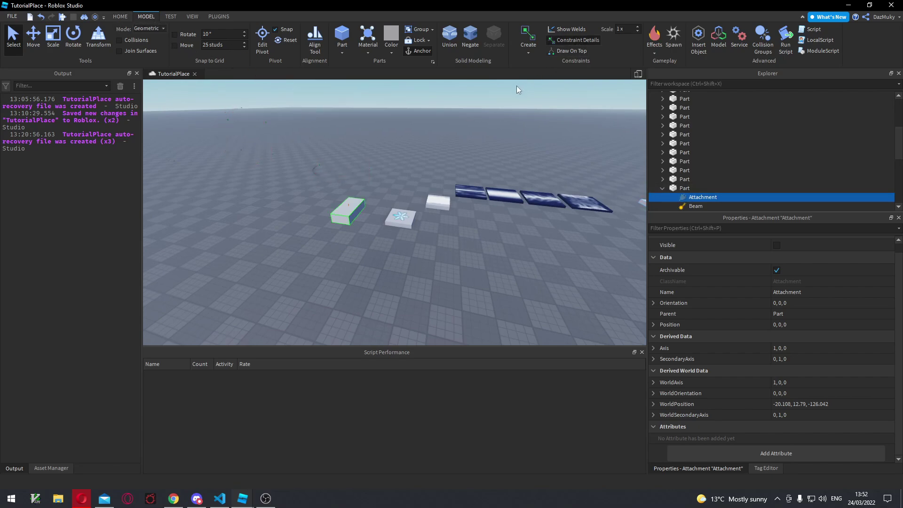
# - Move the attachment along the part's Z axis to just outside its long side face, at about 0, 0, 1.45
pyautogui.click(35, 38)
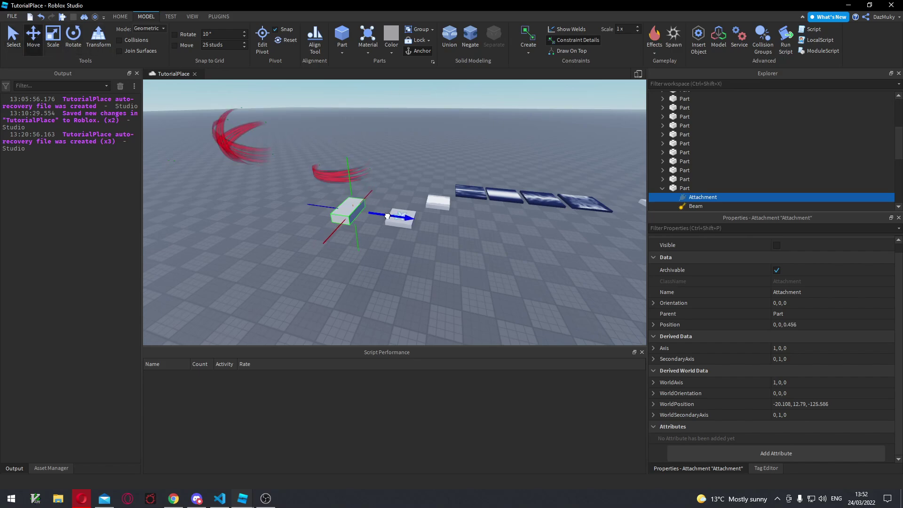
pyautogui.moveTo(400, 218); pyautogui.dragTo(385, 254)
pyautogui.press('w')
pyautogui.moveTo(333, 255); pyautogui.dragTo(335, 173, button='right')
pyautogui.scroll(5, 272, 191)
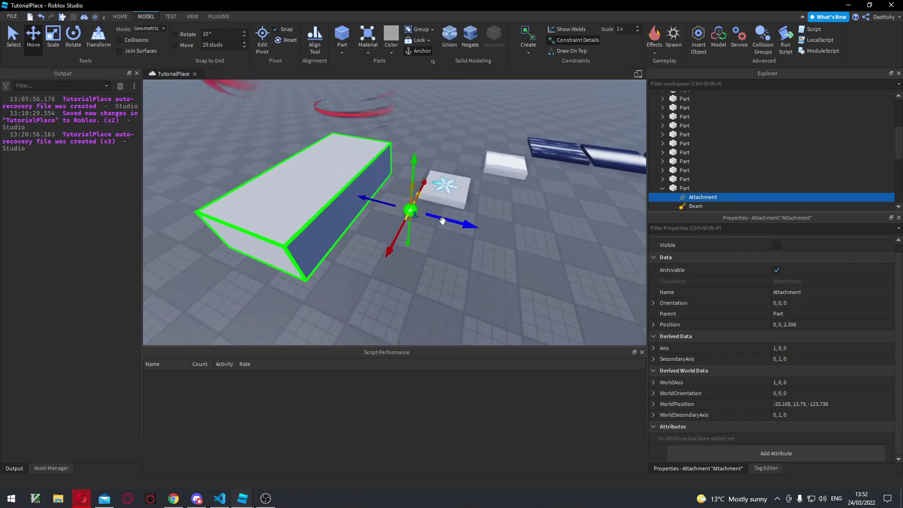
pyautogui.moveTo(442, 220); pyautogui.dragTo(413, 213)
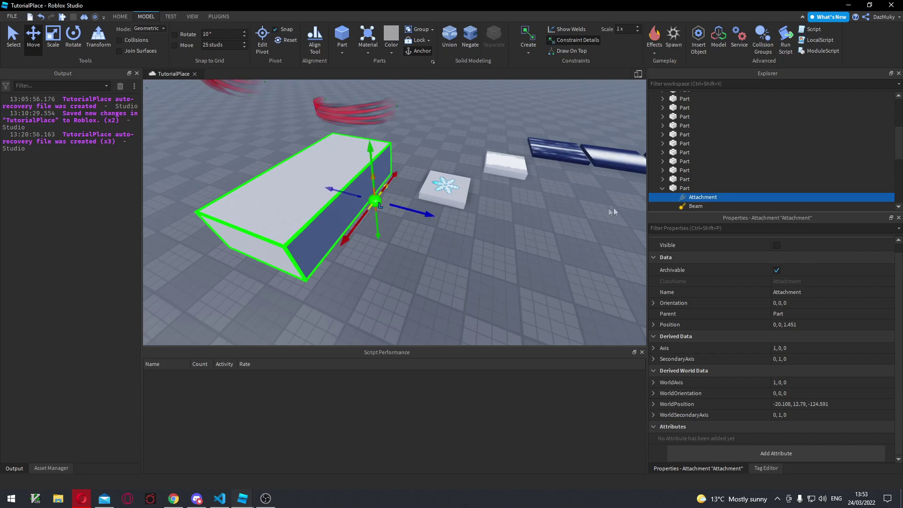
# - Insert a second Attachment into the same part
pyautogui.click(696, 188)
pyautogui.write('attach')
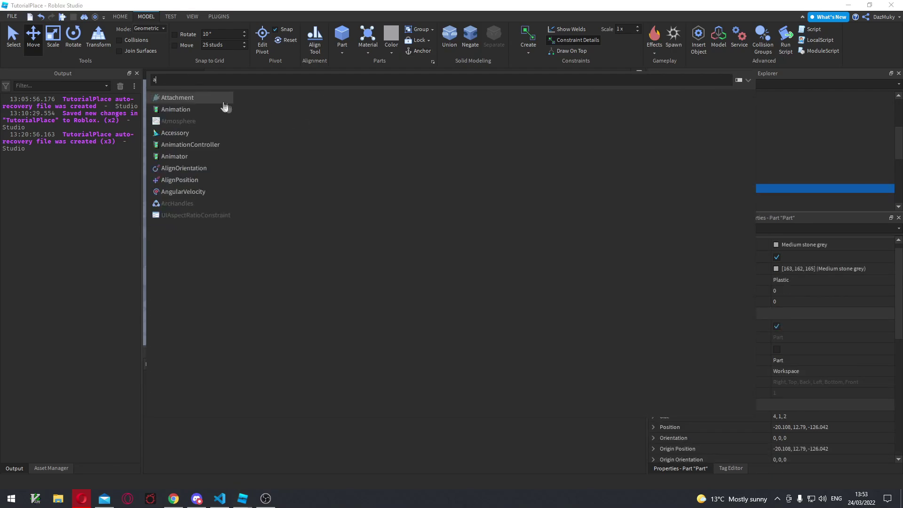
pyautogui.click(190, 99)
# - Rename the first attachment, the one moved to the part's side, as Start
pyautogui.scroll(-5, 462, 225)
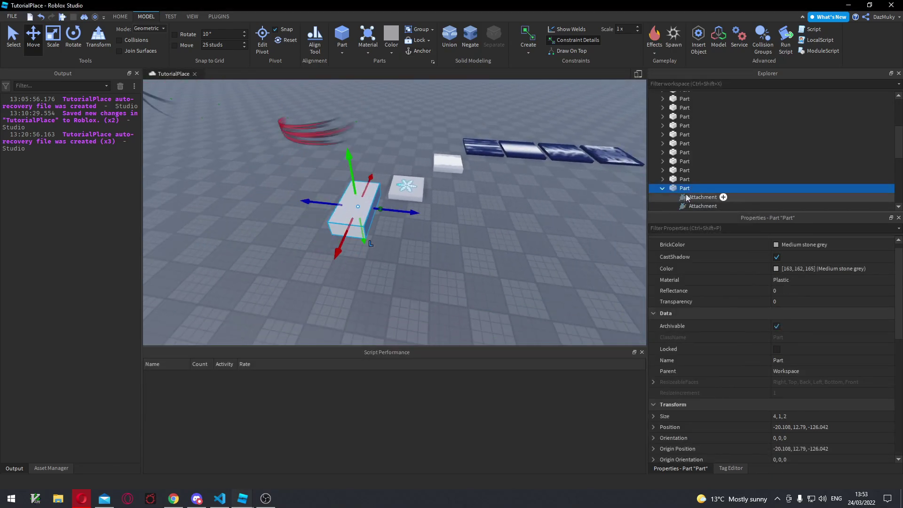
pyautogui.click(700, 172)
pyautogui.rightClick(700, 172)
pyautogui.click(737, 231)
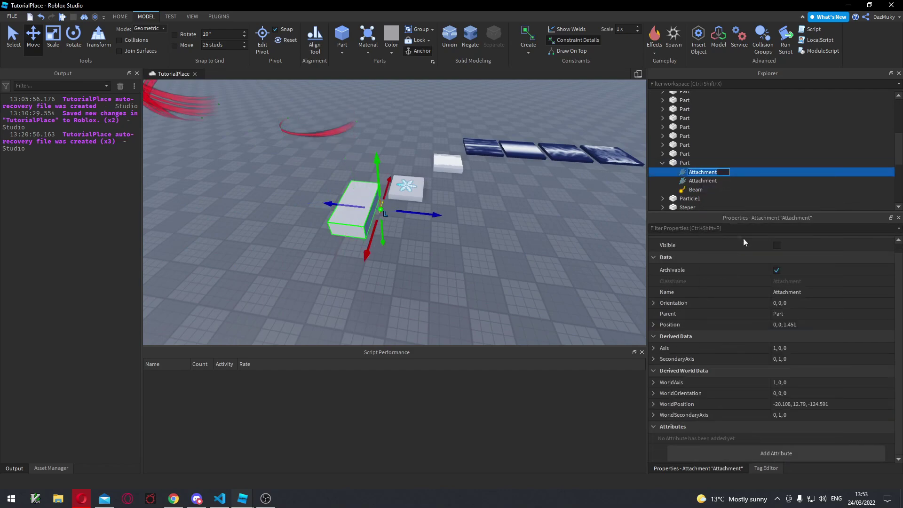
pyautogui.write('Start')
pyautogui.press('Return')
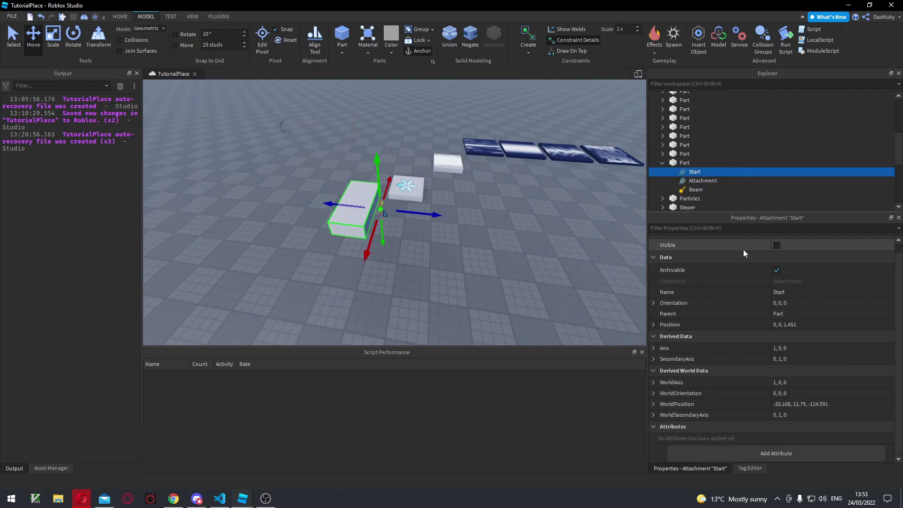
# - Rename the second attachment, the one still at the part's centre, as End
pyautogui.click(698, 182)
pyautogui.rightClick(698, 182)
pyautogui.click(722, 240)
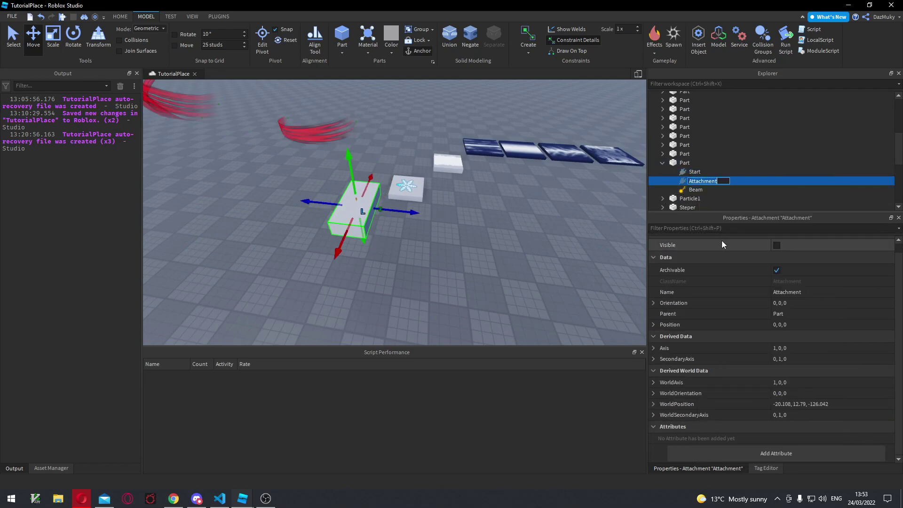
pyautogui.write('End')
pyautogui.press('Return')
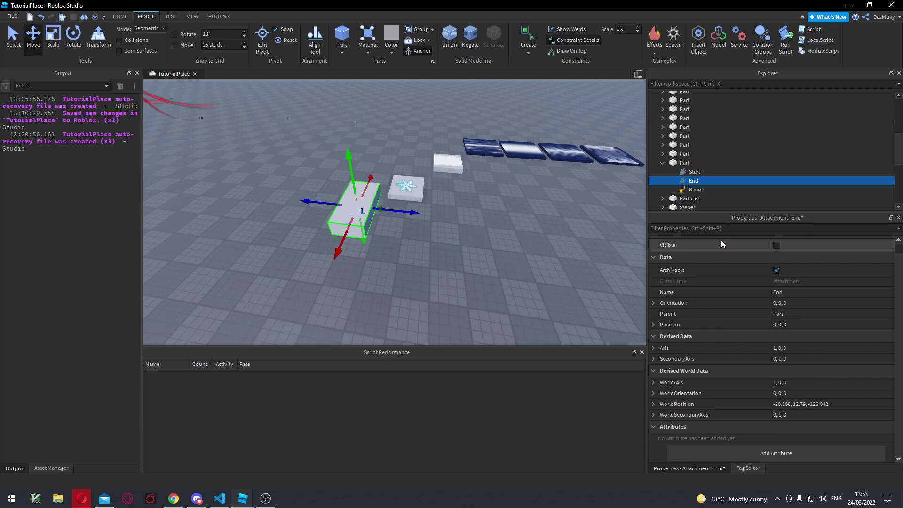
# - Move the End attachment along Z to about 0, 0, 14.1 and the Start attachment back to about 0, 0, -0.1
pyautogui.click(696, 172)
pyautogui.click(695, 181)
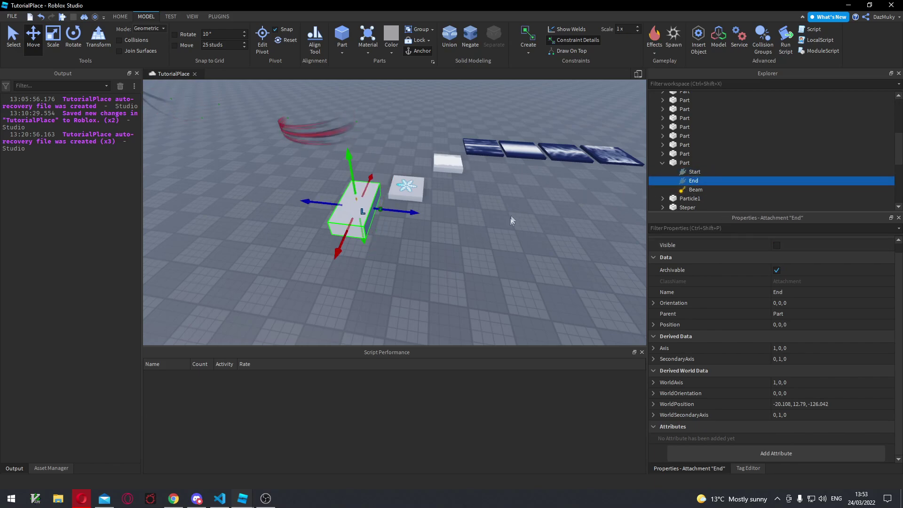
pyautogui.moveTo(511, 219); pyautogui.dragTo(509, 226, button='right')
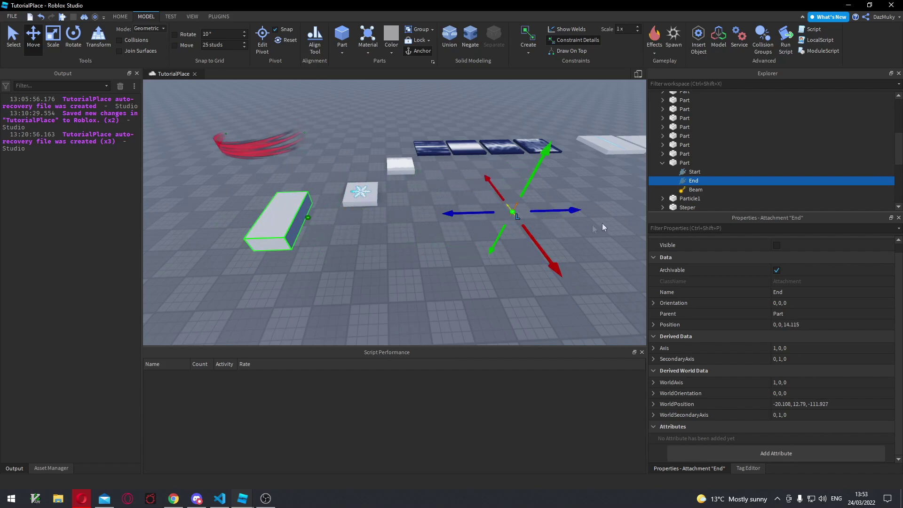
pyautogui.click(691, 174)
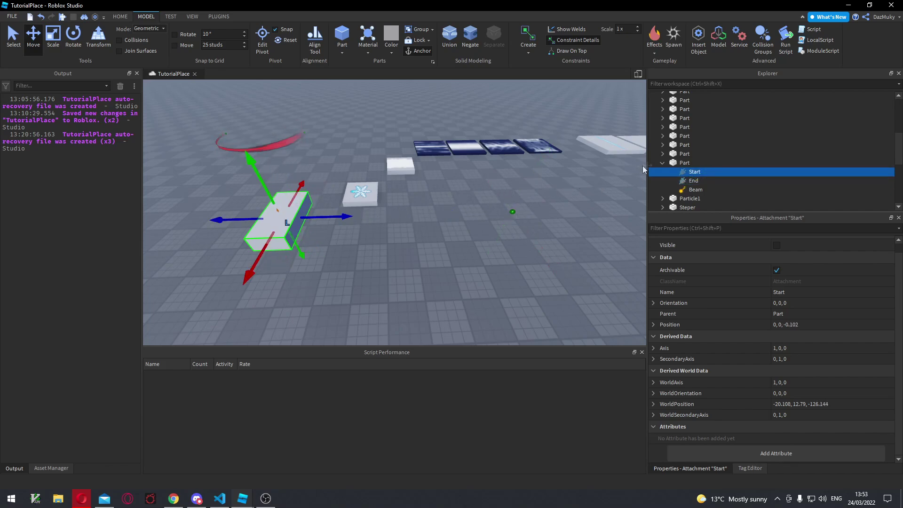
# - Make the part holding the attachments fully invisible by setting its Transparency to 1
pyautogui.click(684, 163)
pyautogui.click(783, 301)
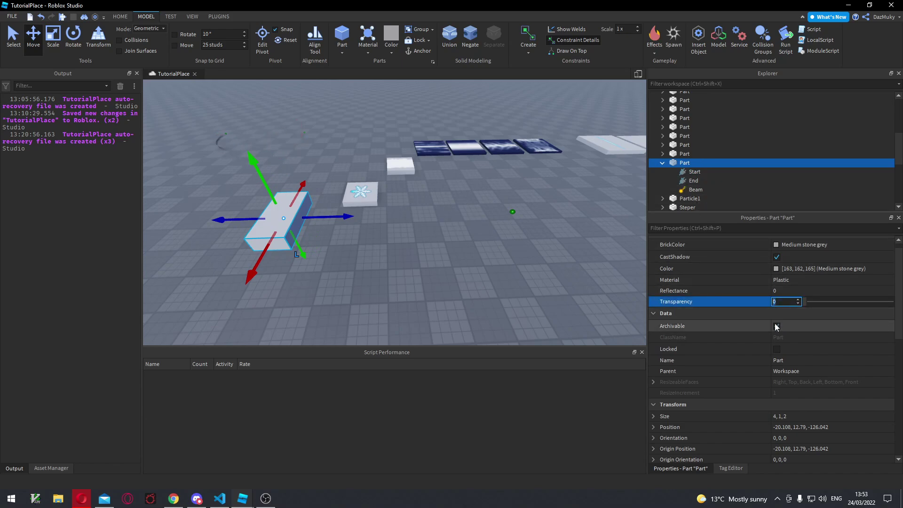
pyautogui.write('1')
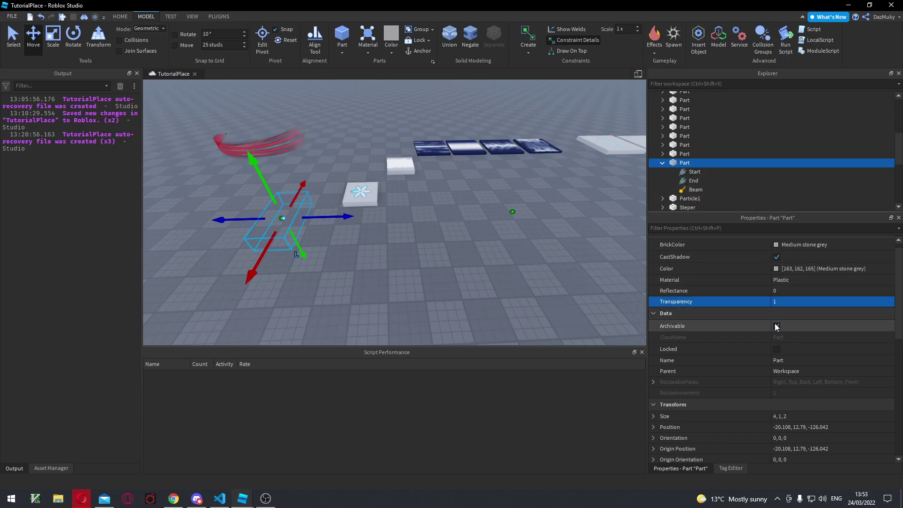
# - Anchor the part and turn off its CanCollide property
pyautogui.scroll(-6, 776, 329)
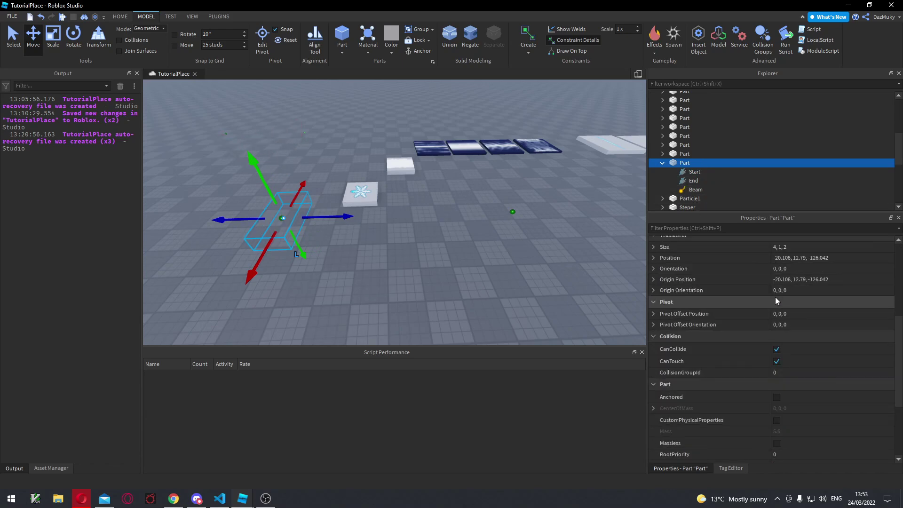
pyautogui.click(777, 363)
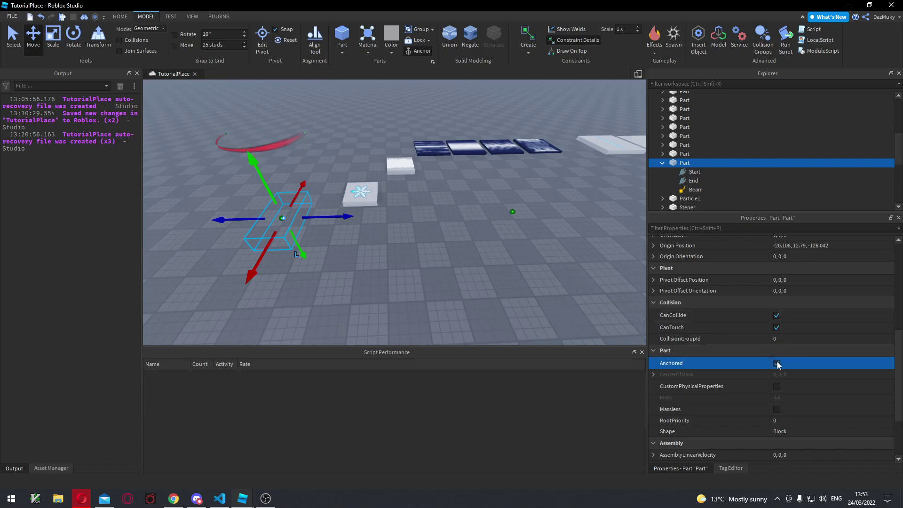
pyautogui.click(777, 315)
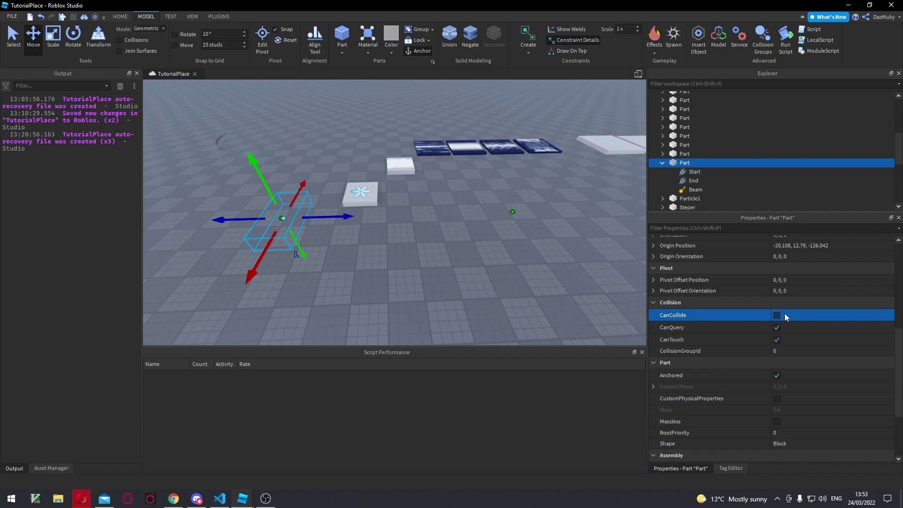
# - Fine-tune the Start attachment along the Z axis to about 0, 0, 0.06, near the part's centre
pyautogui.click(690, 172)
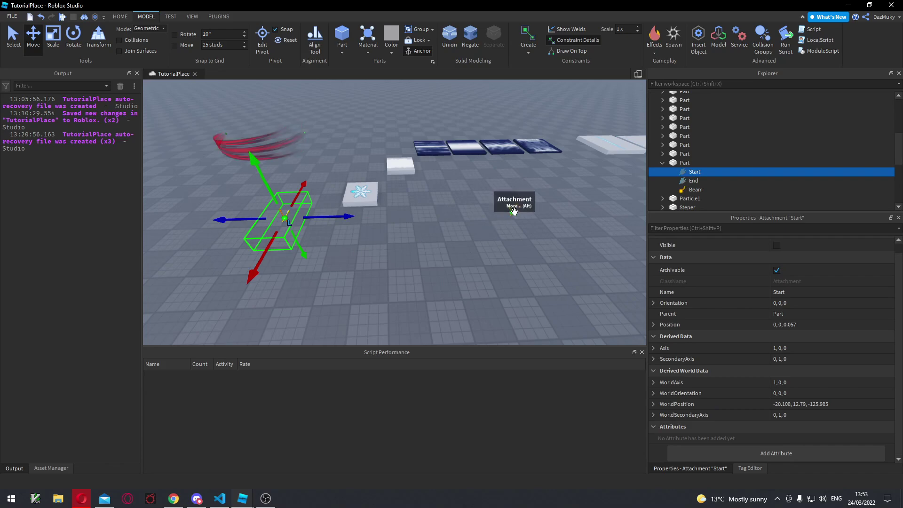
pyautogui.click(696, 190)
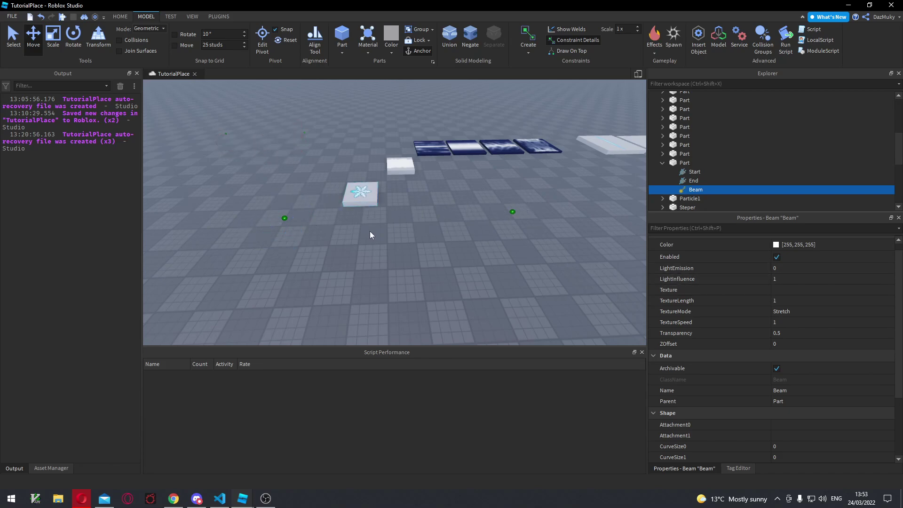
# - Copy the texture asset ID from the Decal on the snowflake part
pyautogui.click(363, 191)
pyautogui.click(663, 136)
pyautogui.click(695, 145)
pyautogui.click(795, 266)
pyautogui.rightClick(725, 283)
pyautogui.click(742, 323)
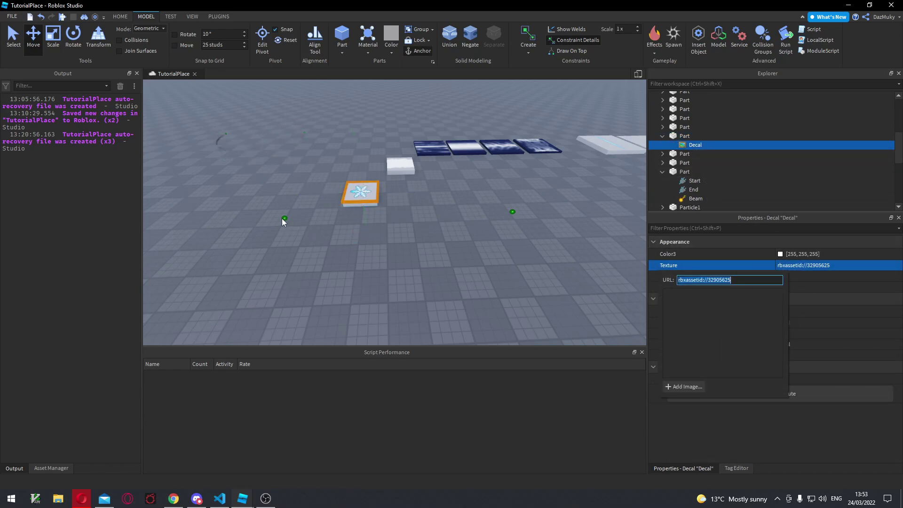
# - Set the Beam's Texture to the copied asset ID, rbxassetid://32905625
pyautogui.moveTo(231, 196); pyautogui.dragTo(301, 242)
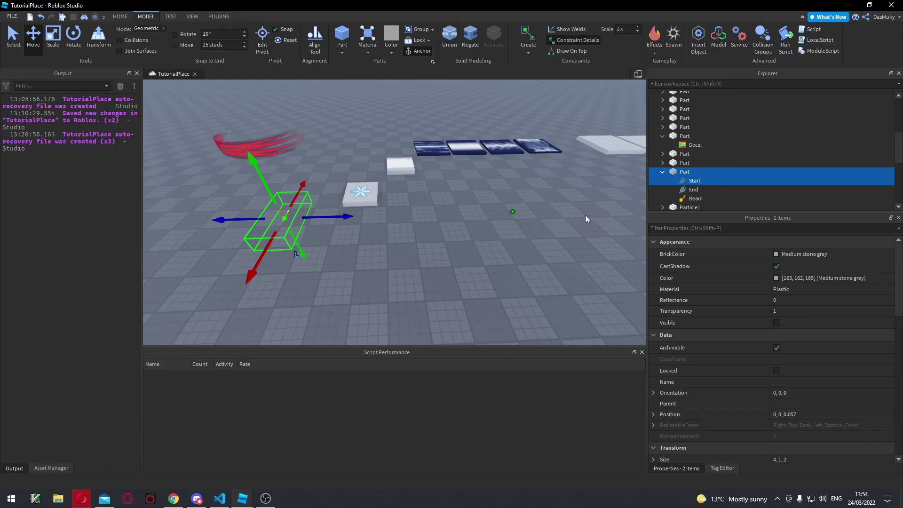
pyautogui.click(693, 200)
pyautogui.click(777, 299)
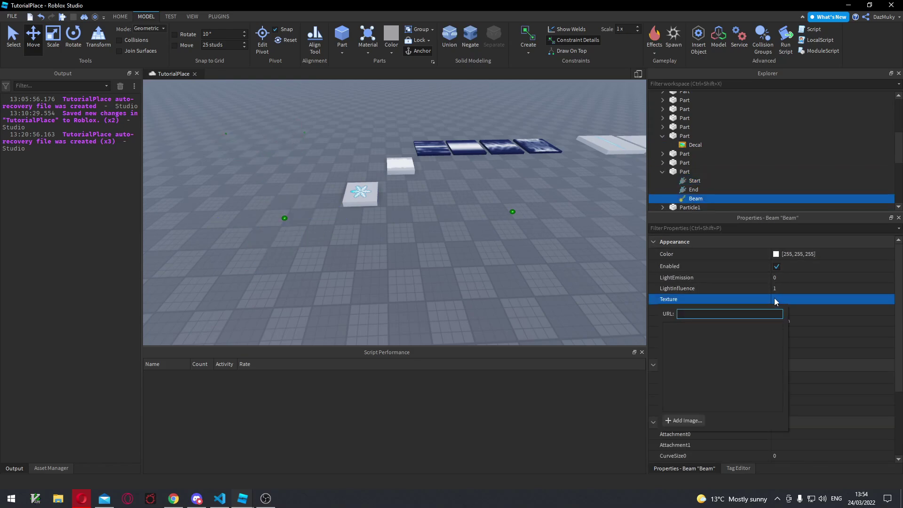
pyautogui.hotkey('ctrl', 'v')
pyautogui.press('Return')
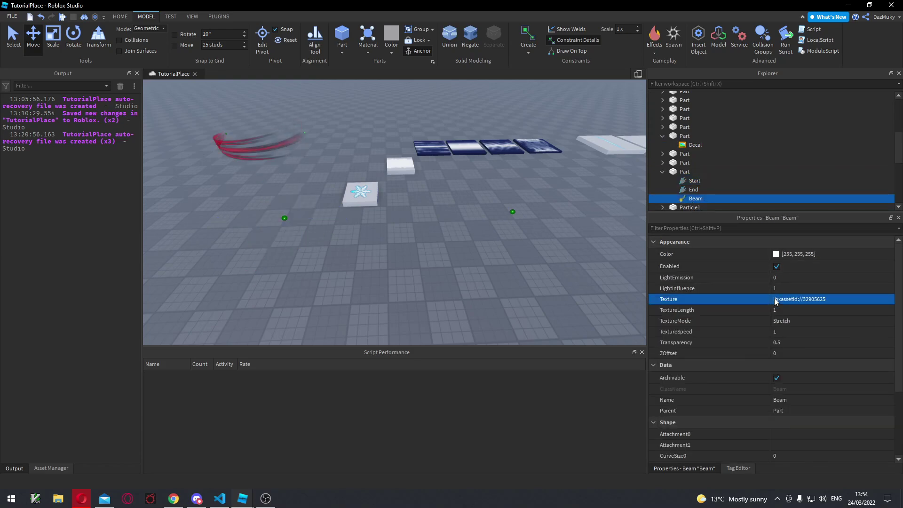
# - Assign Start as the Beam's Attachment0 and End as its Attachment1
pyautogui.scroll(-3, 767, 271)
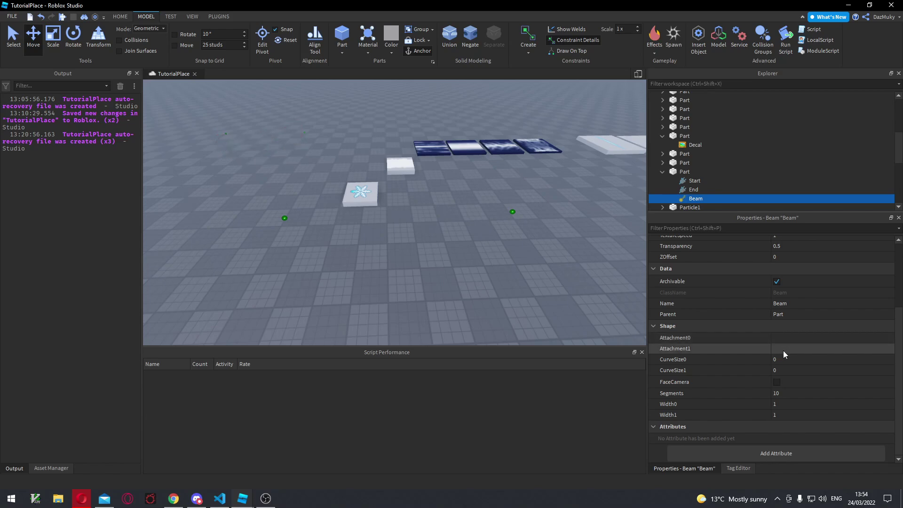
pyautogui.click(785, 337)
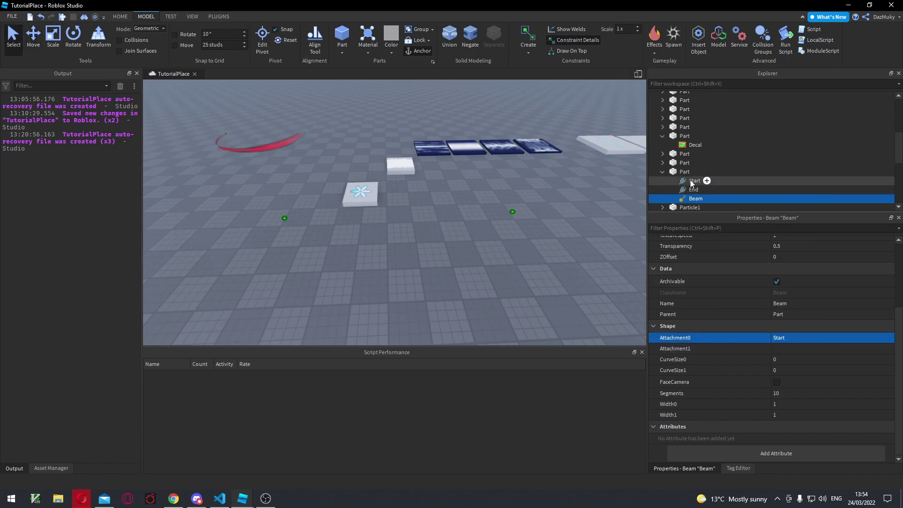
pyautogui.click(778, 348)
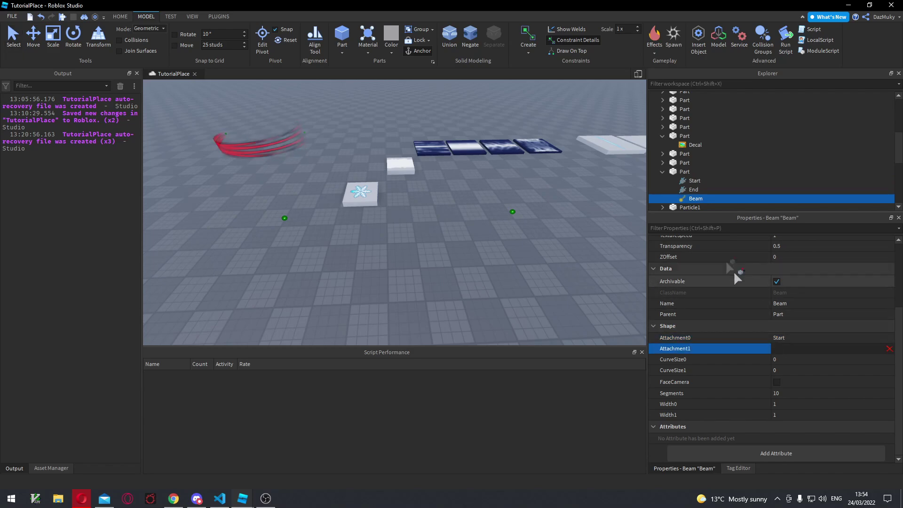
pyautogui.click(691, 188)
pyautogui.moveTo(450, 272); pyautogui.dragTo(442, 274, button='right')
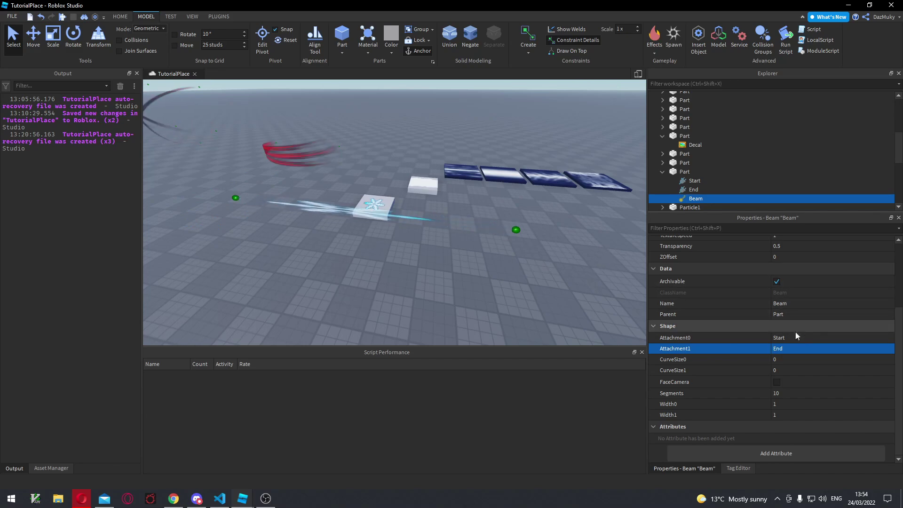
# - Set the Beam's LightEmission to 1 and its LightInfluence to 0
pyautogui.scroll(3, 795, 331)
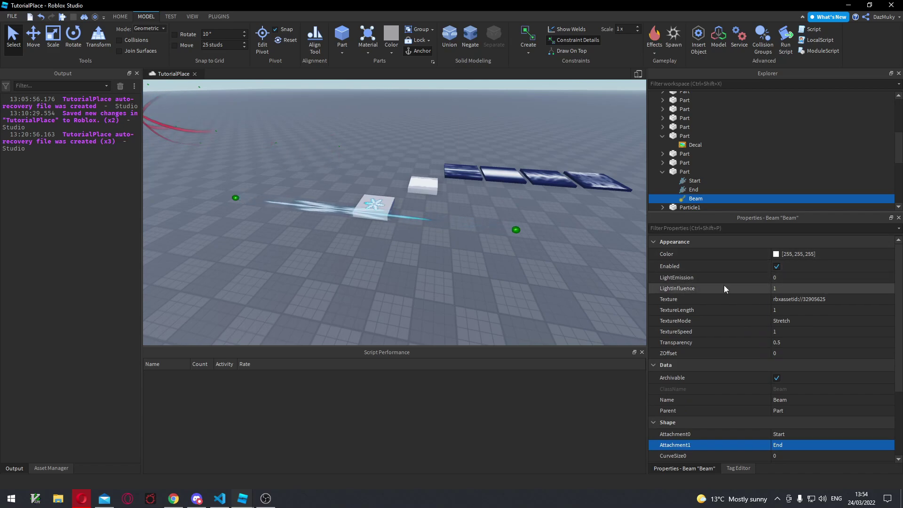
pyautogui.click(799, 277)
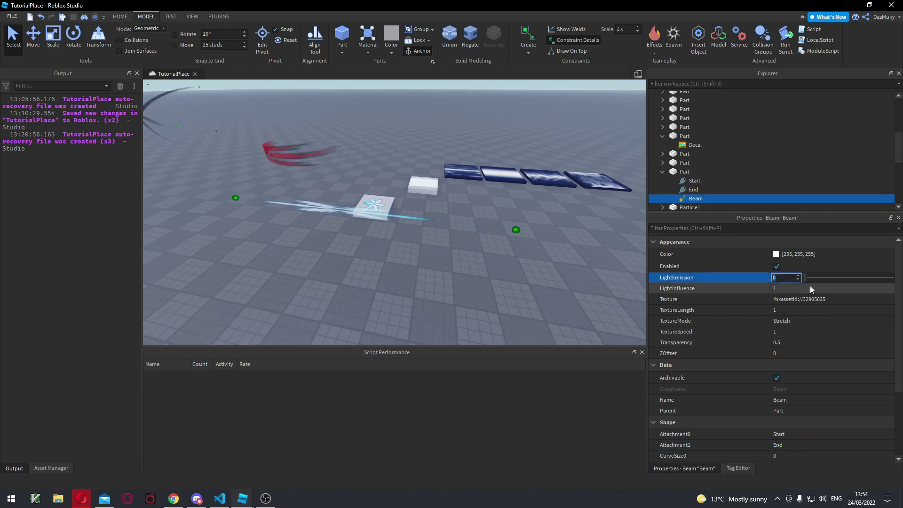
pyautogui.click(818, 279)
pyautogui.moveTo(890, 282); pyautogui.dragTo(892, 292)
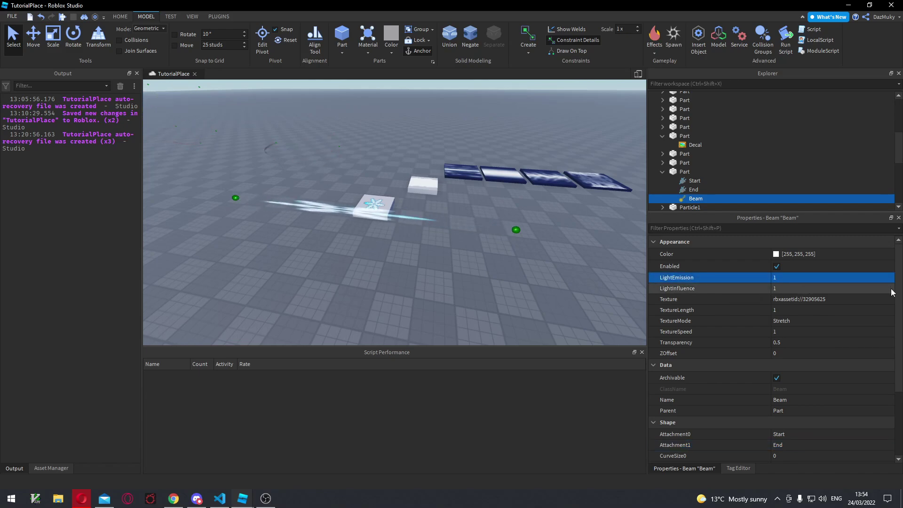
pyautogui.click(892, 291)
pyautogui.moveTo(891, 295); pyautogui.dragTo(864, 300)
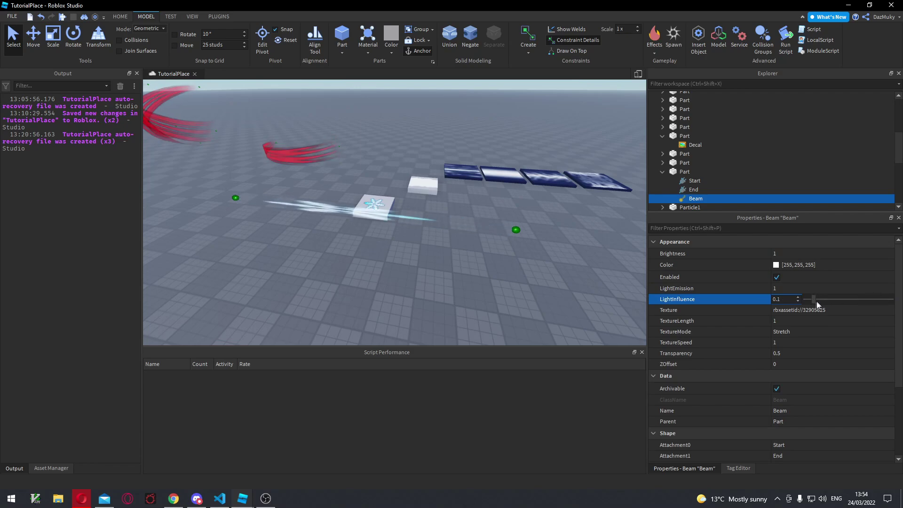
# - Set the Beam's Brightness to 25 and its TextureLength to 5
pyautogui.click(790, 254)
pyautogui.write('25')
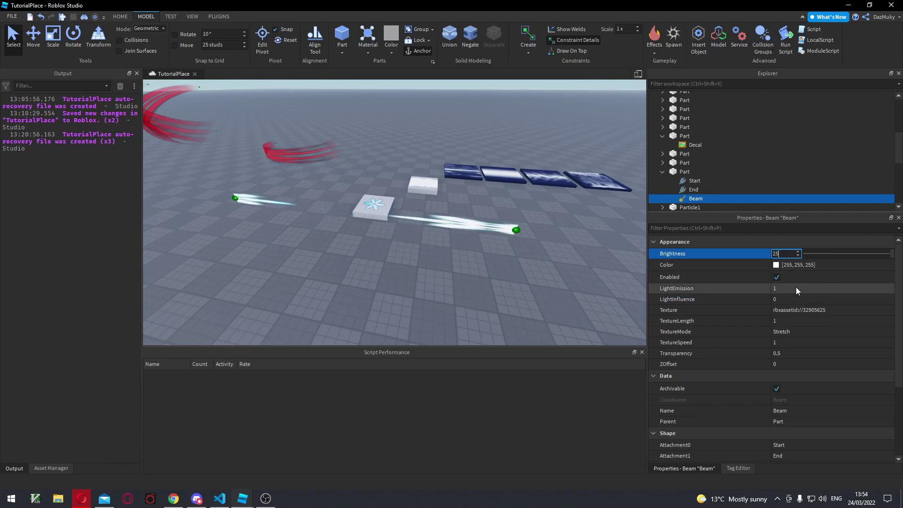
pyautogui.press('Return')
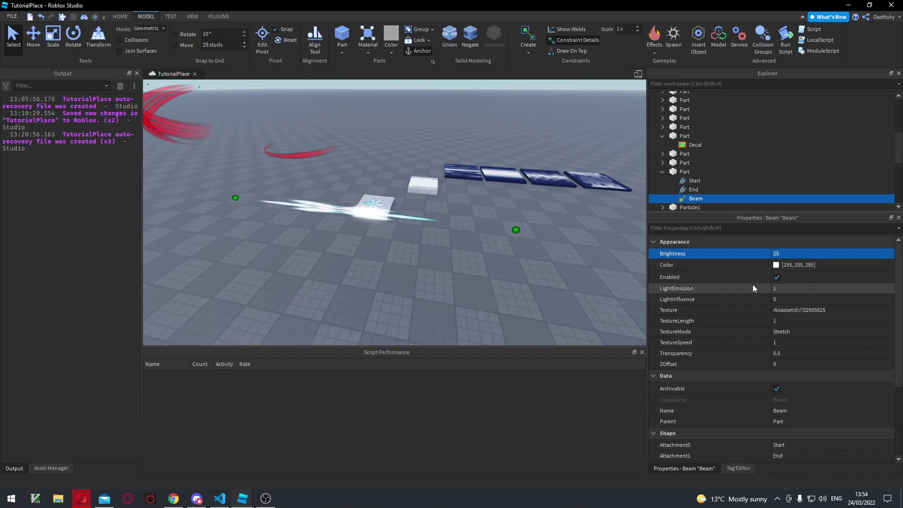
pyautogui.click(783, 322)
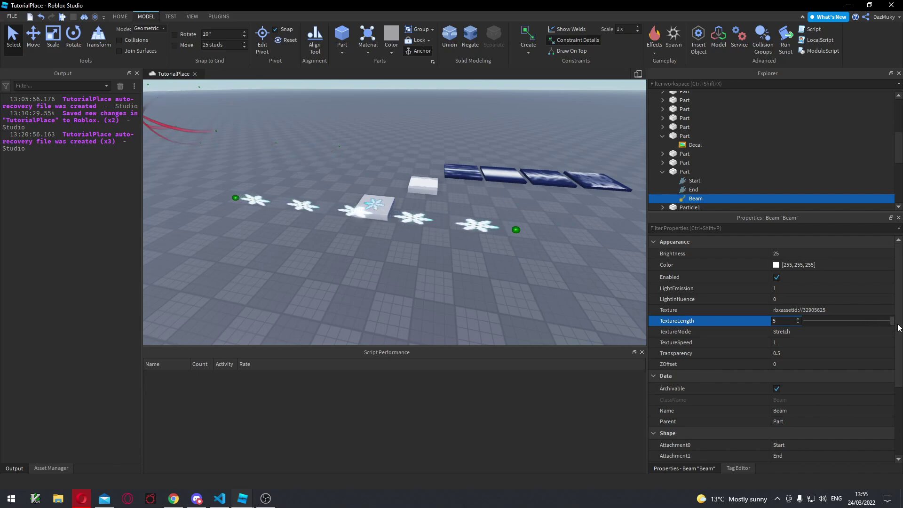
# - Try out the Beam's other TextureMode options and return it to Stretch
pyautogui.click(810, 335)
pyautogui.click(792, 341)
pyautogui.click(794, 332)
pyautogui.click(787, 354)
pyautogui.click(793, 334)
pyautogui.click(786, 347)
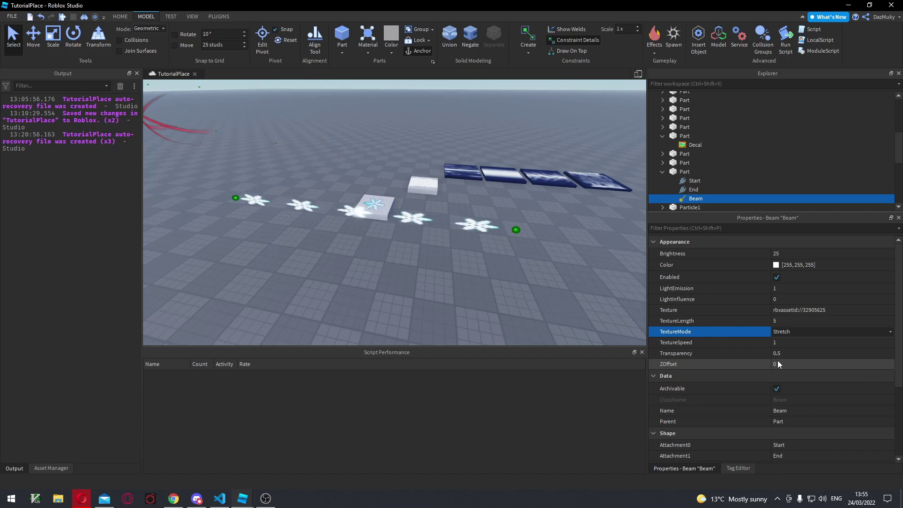
# - Lower the Beam's TextureLength to 0.1
pyautogui.click(789, 320)
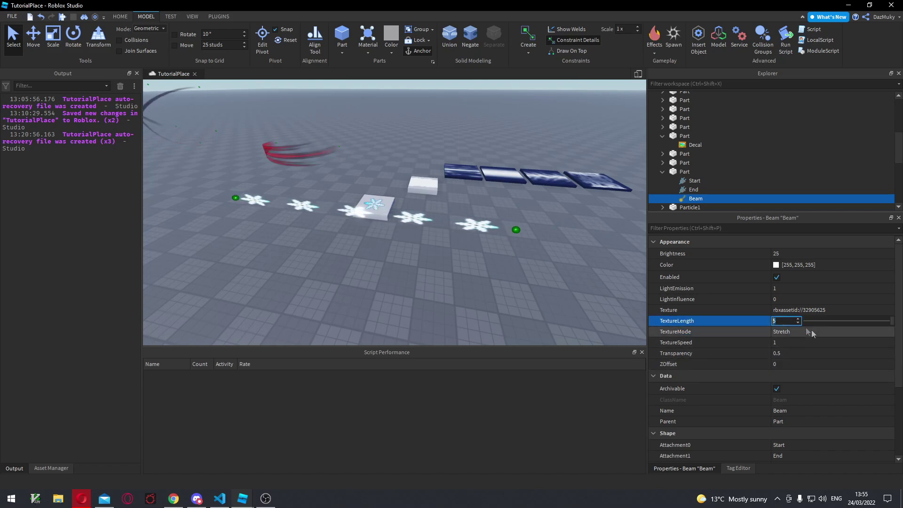
pyautogui.moveTo(888, 324); pyautogui.dragTo(802, 324)
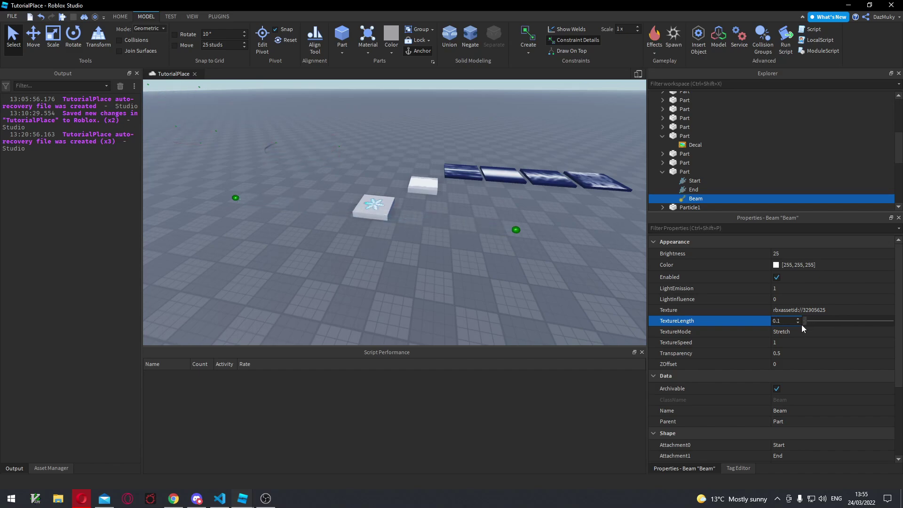